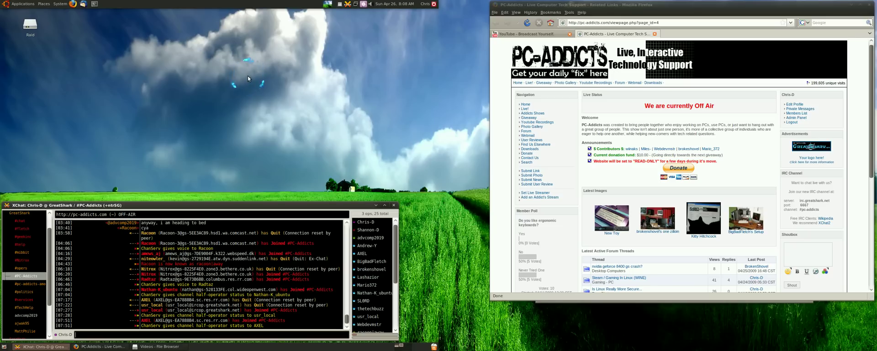
Show all four workspaces in Expo, switch to the top-left one, and reopen Expo.
{"action": "key", "text": "super+e"}
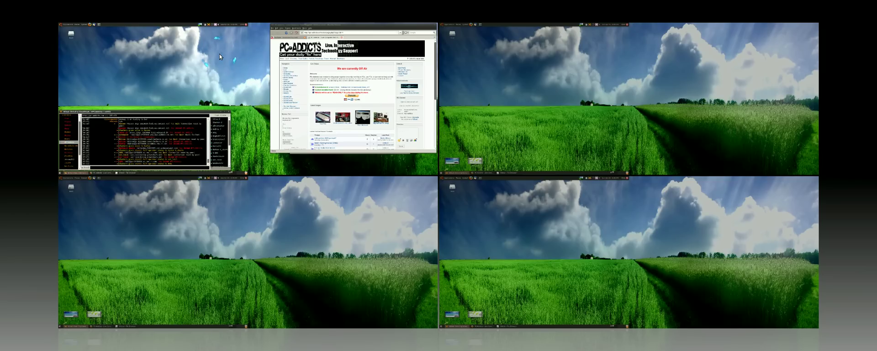
{"action": "left_click", "coordinate": [219, 68]}
{"action": "key", "text": "super+e"}
Visit the bottom-right and then top-right workspaces, returning to the Expo overview.
{"action": "key", "text": "super+e"}
{"action": "key", "text": "super+e"}
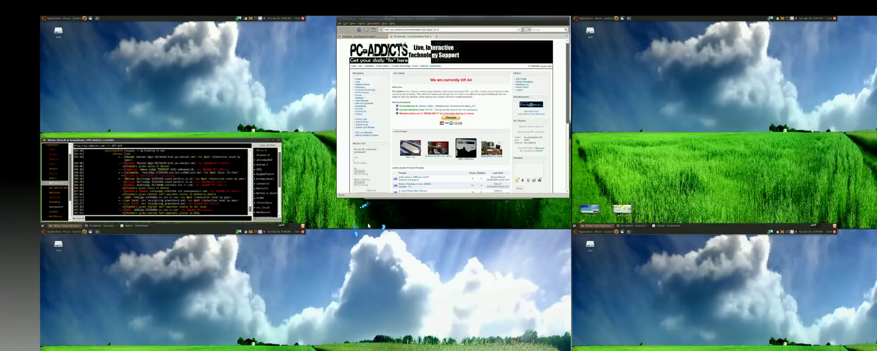
{"action": "left_click", "coordinate": [613, 234]}
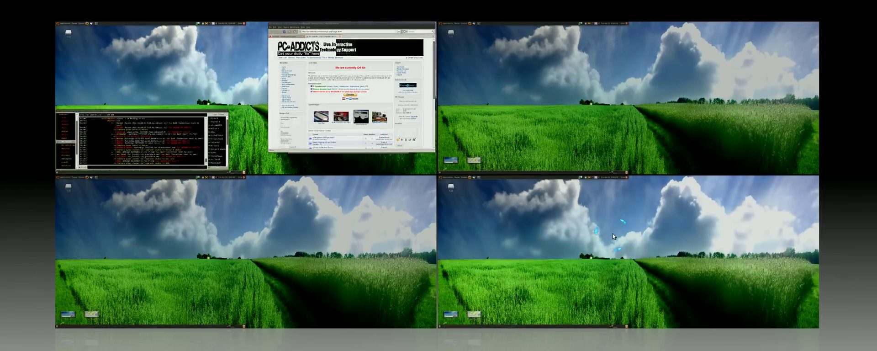
{"action": "key", "text": "super+e"}
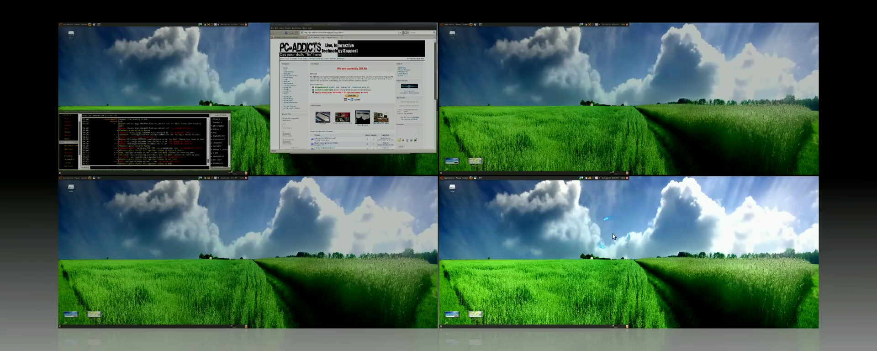
{"action": "left_click", "coordinate": [593, 86]}
{"action": "key", "text": "super+e"}
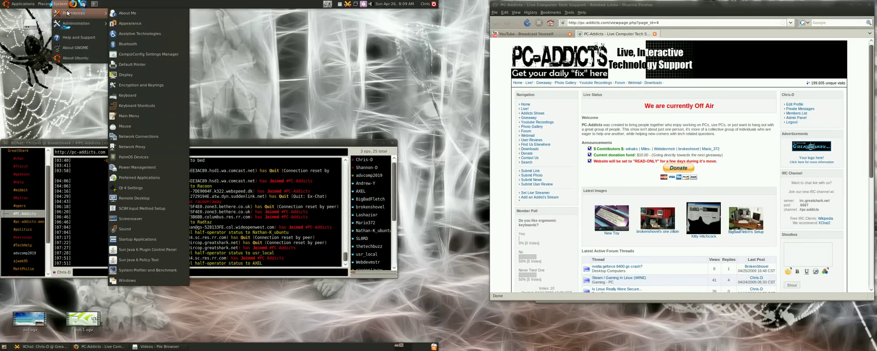
Launch CompizConfig Settings Manager from the System Preferences list.
{"action": "left_click", "coordinate": [128, 55]}
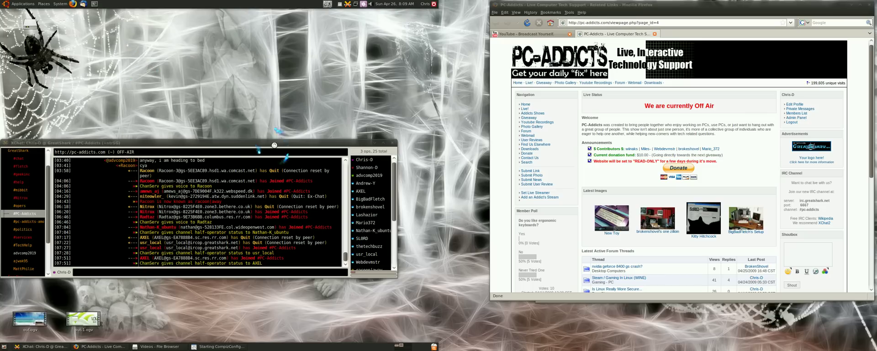